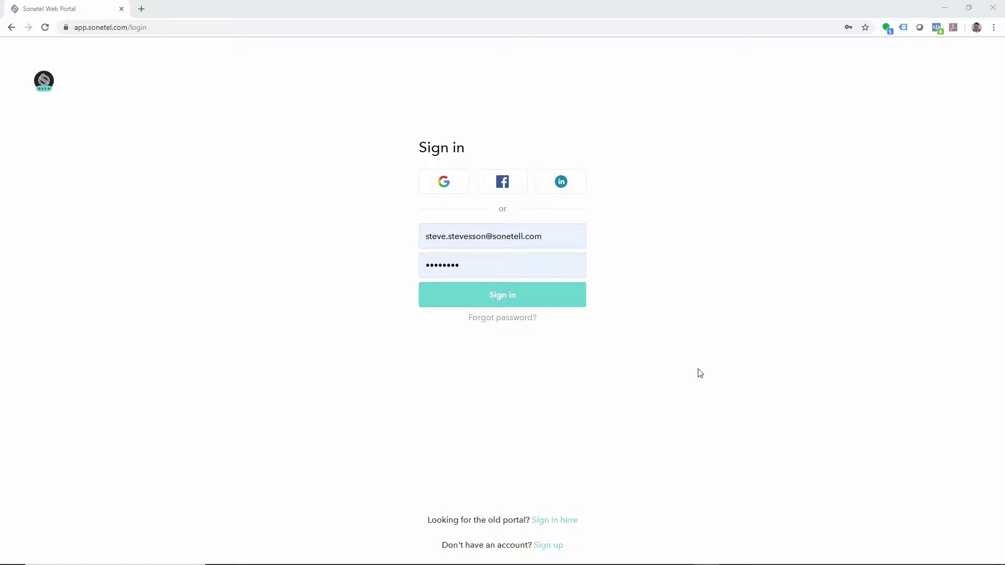
Step: Sign in and open the call forwarding settings of the San Jose phone number
click(505, 298)
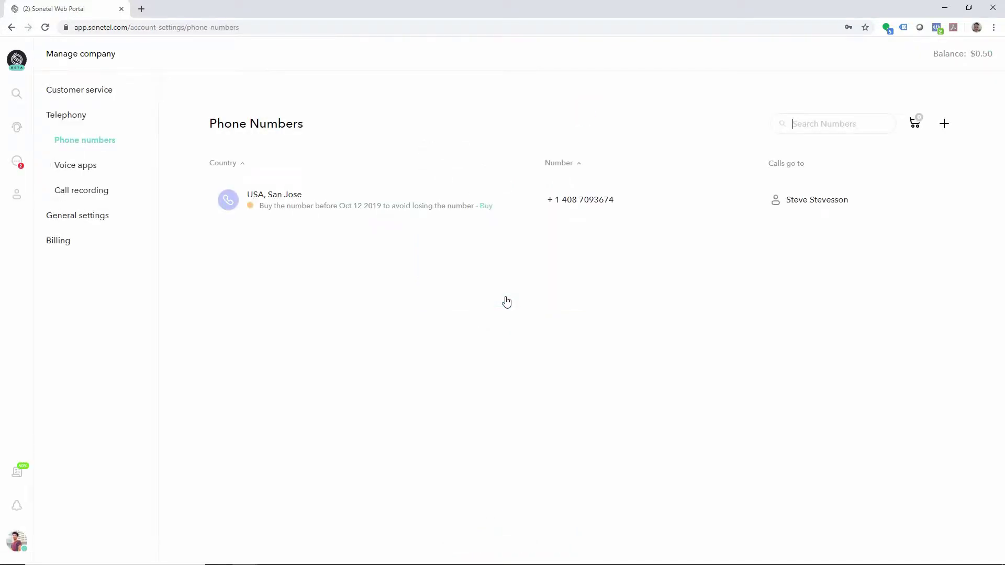
click(585, 208)
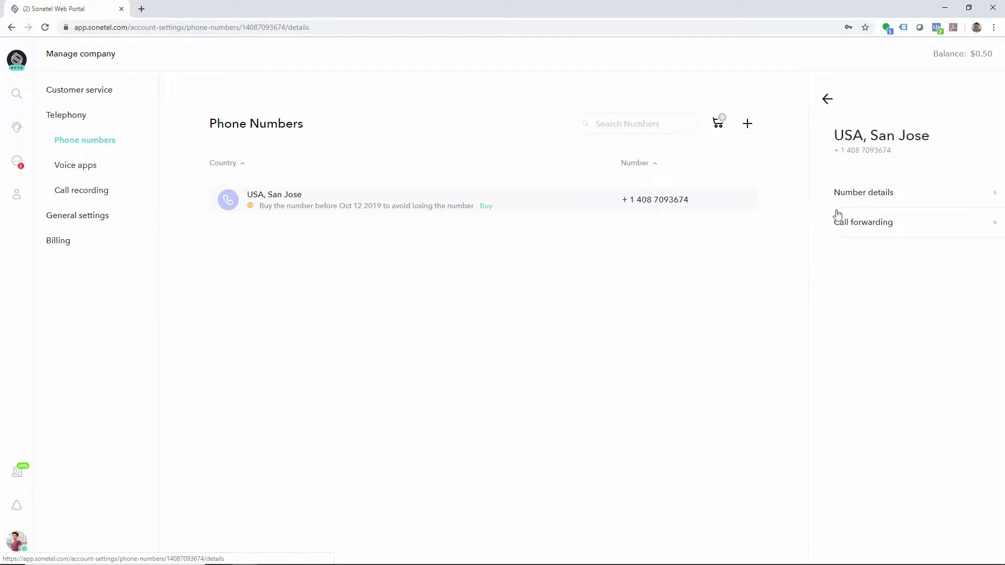
click(842, 224)
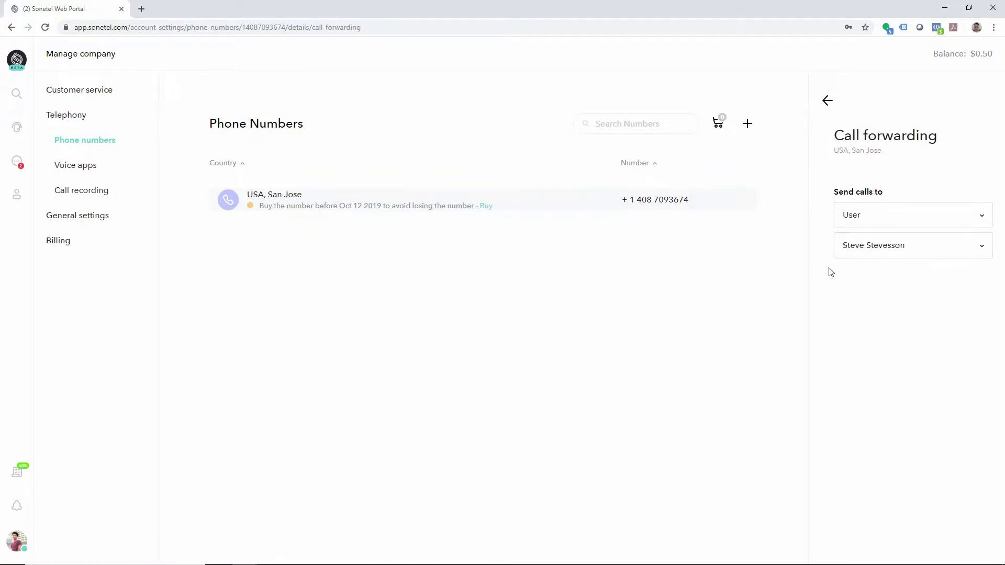
Step: View the San Jose number's details and the list of countries available for buying numbers
click(827, 100)
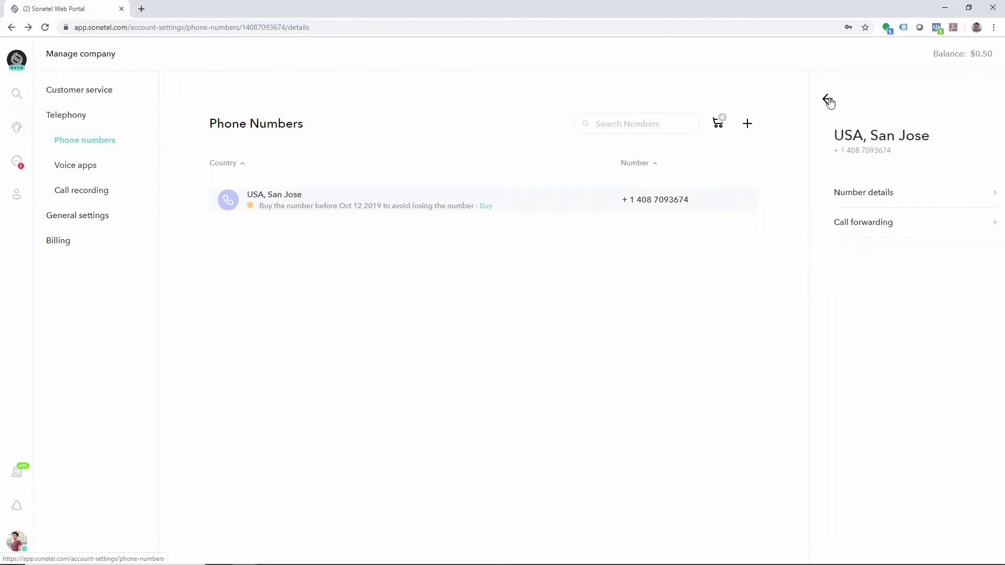
click(853, 202)
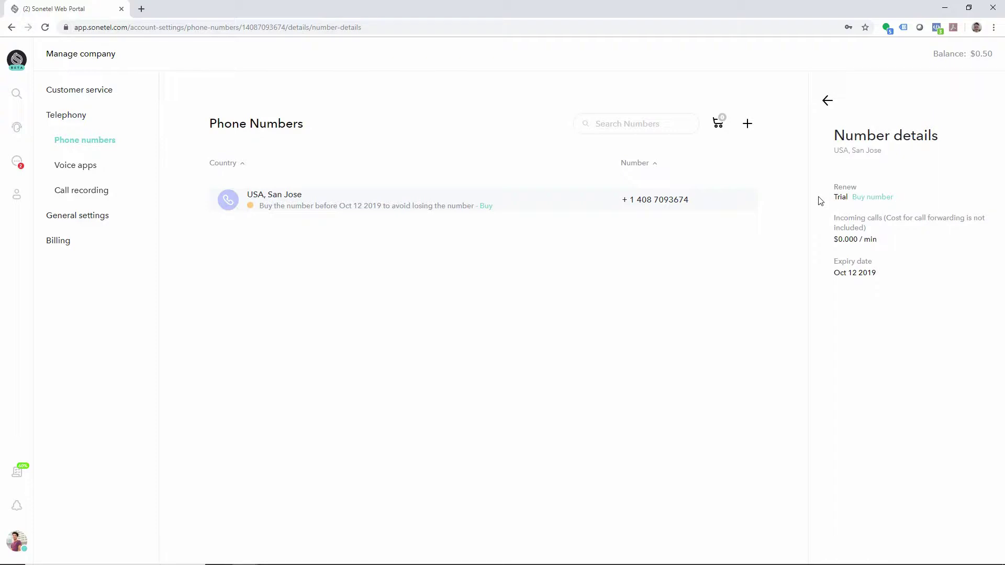
click(747, 126)
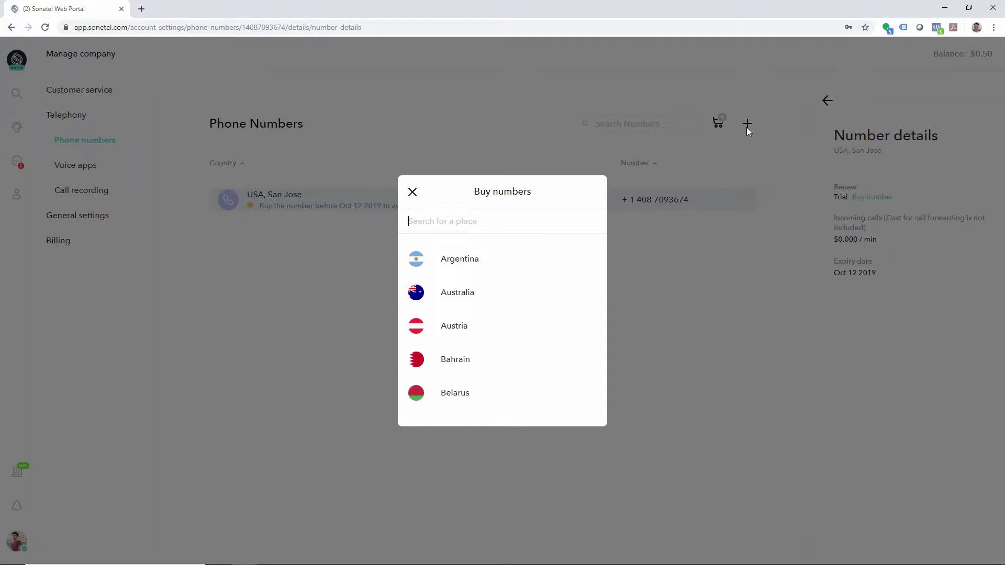
click(412, 192)
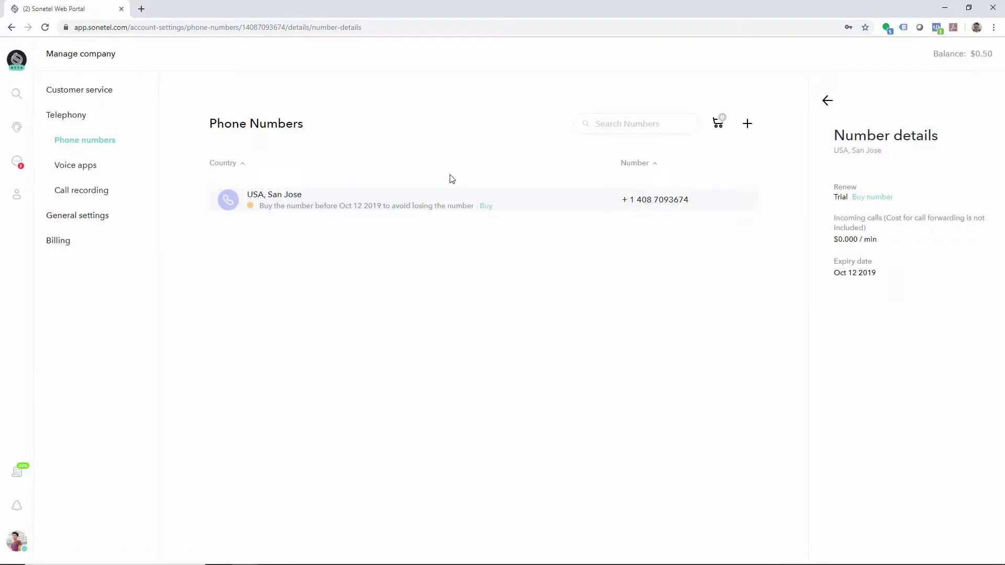
Step: Open the Main menu voice app and bring up its menu messages
click(90, 173)
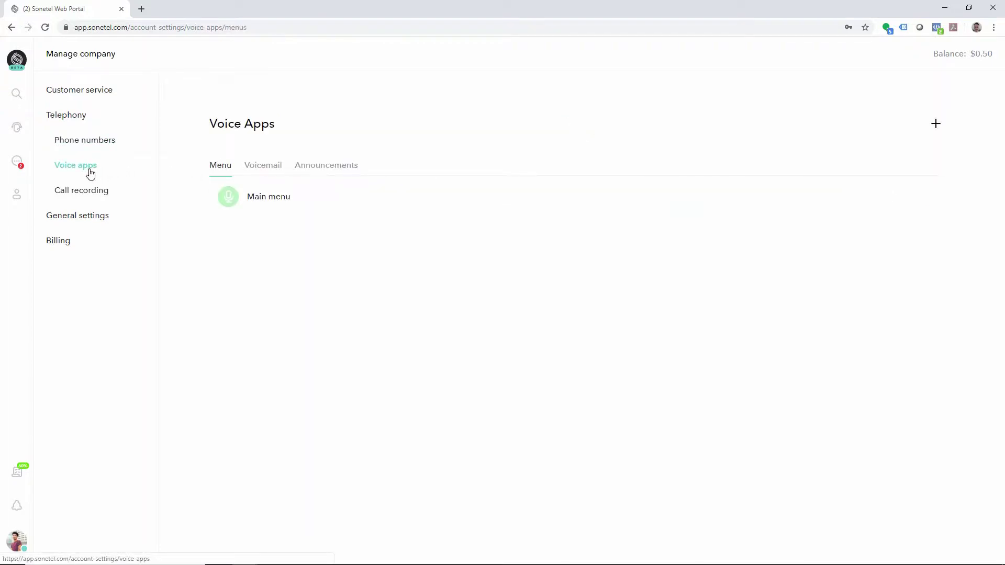
click(263, 202)
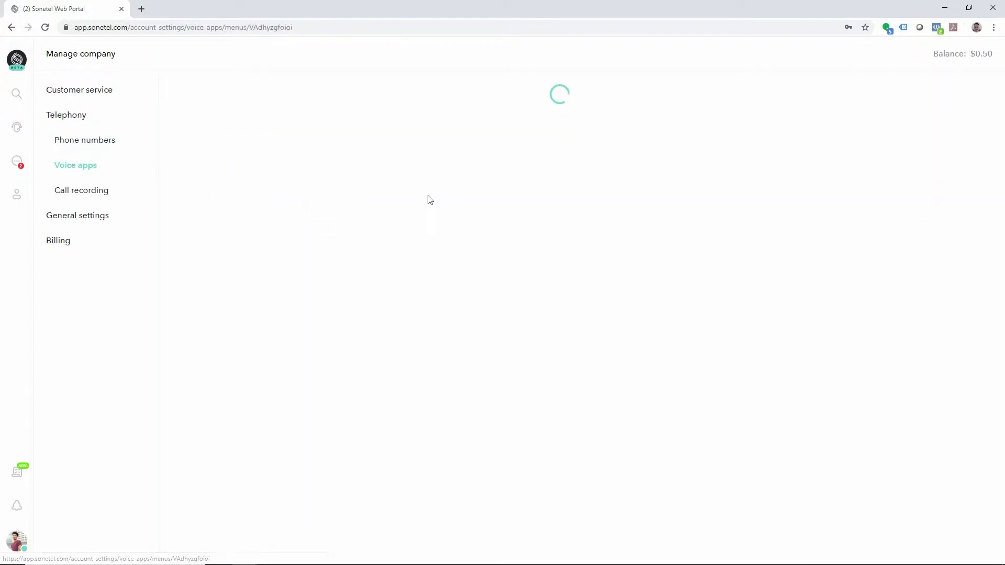
click(901, 103)
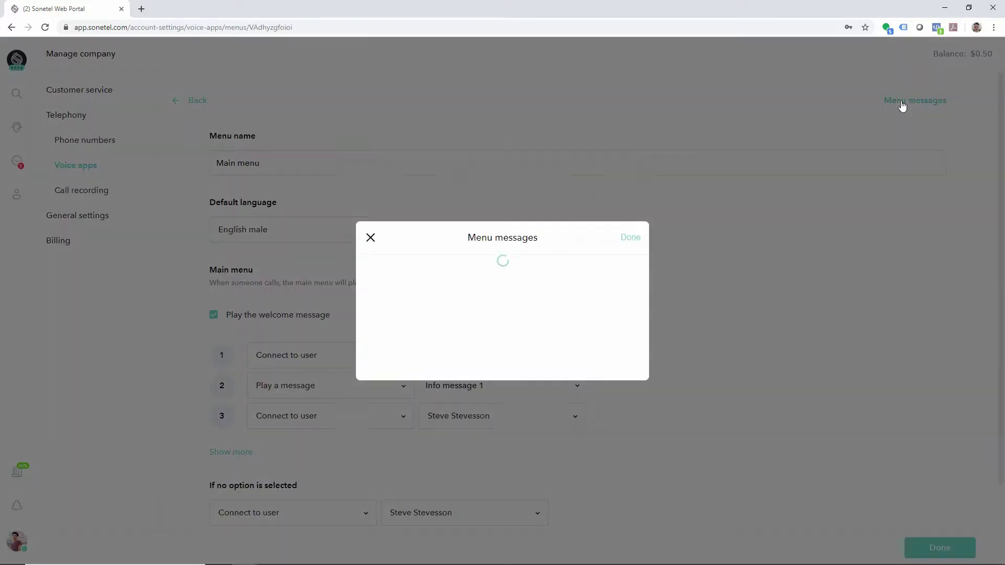
Step: Try setting up a new text-to-speech message with Finnish as its language, and close it without saving
click(428, 420)
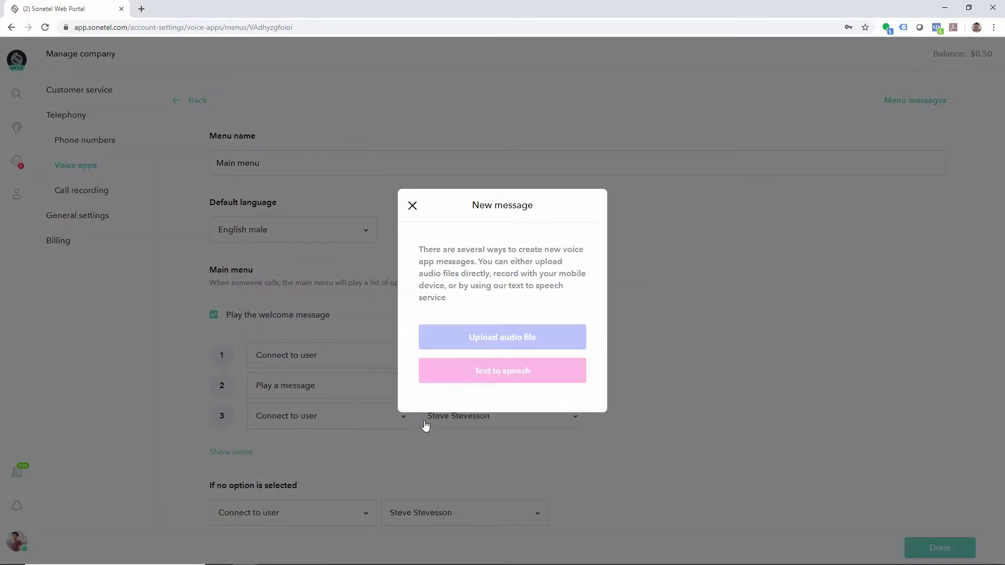
click(493, 372)
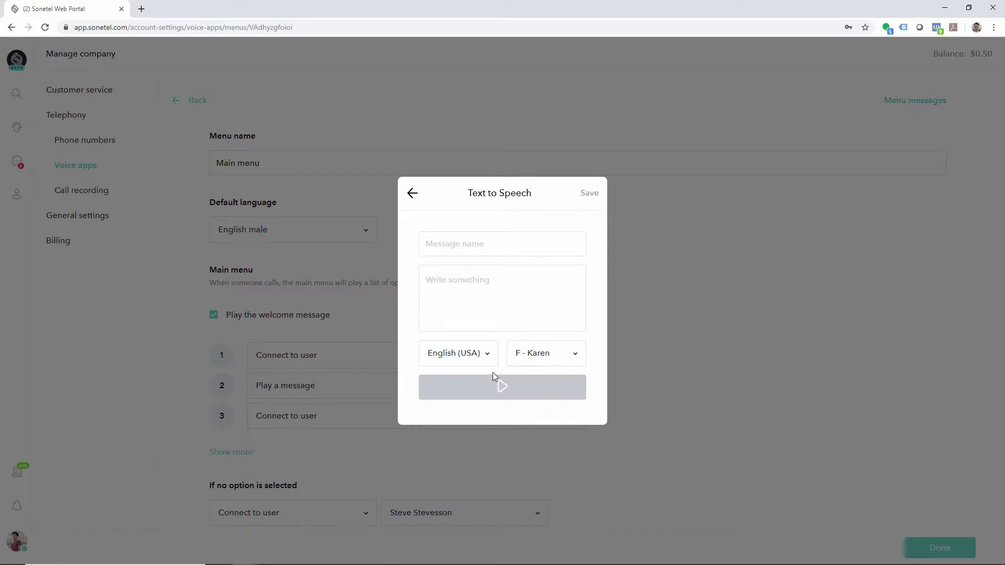
click(486, 356)
scroll(490, 399, up, 1)
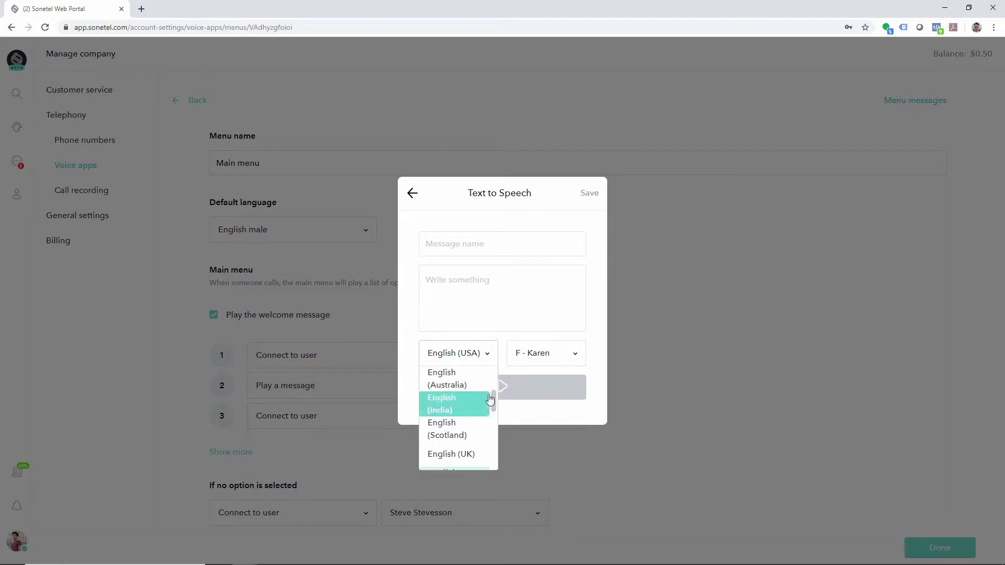
scroll(484, 427, down, 2)
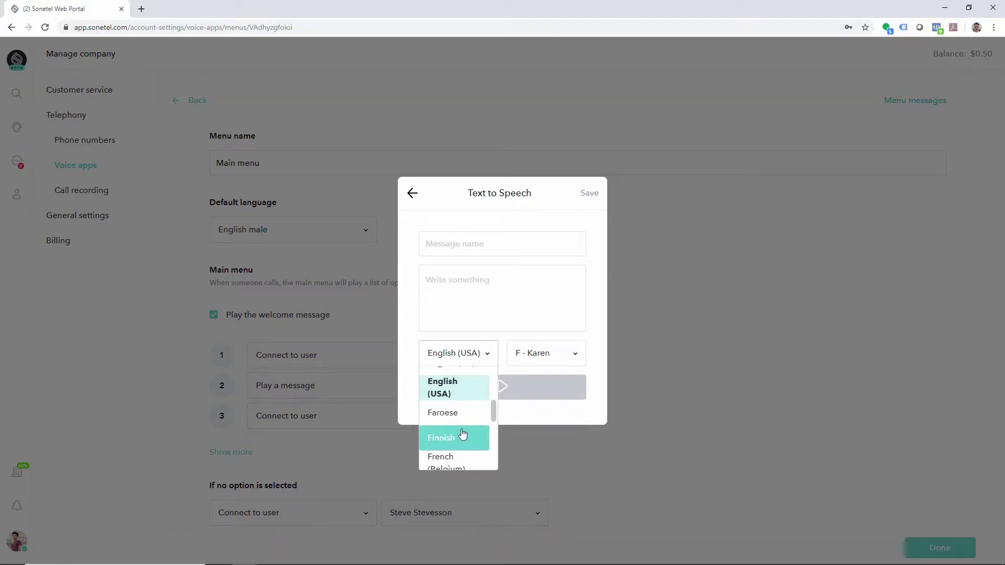
click(462, 435)
click(509, 292)
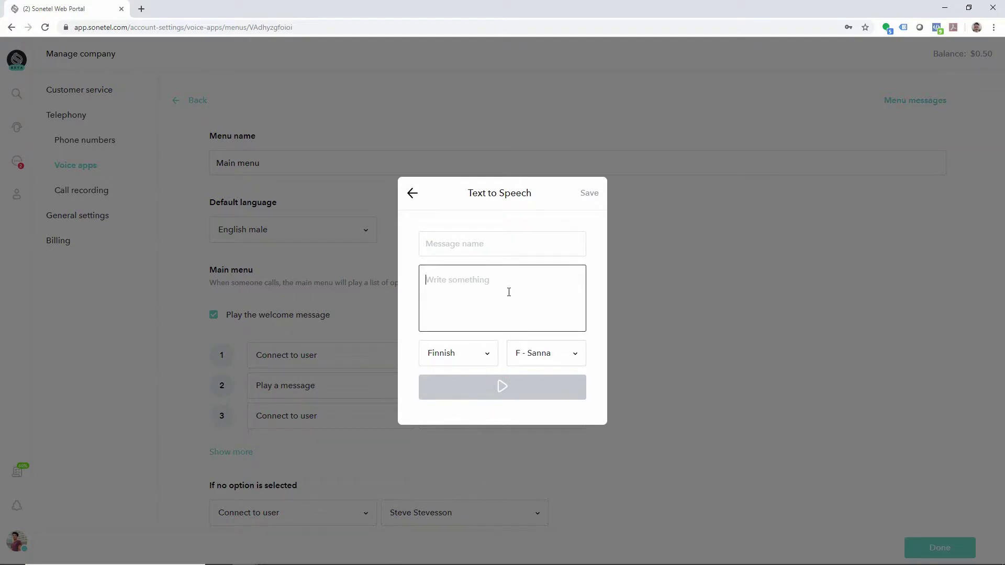
click(412, 194)
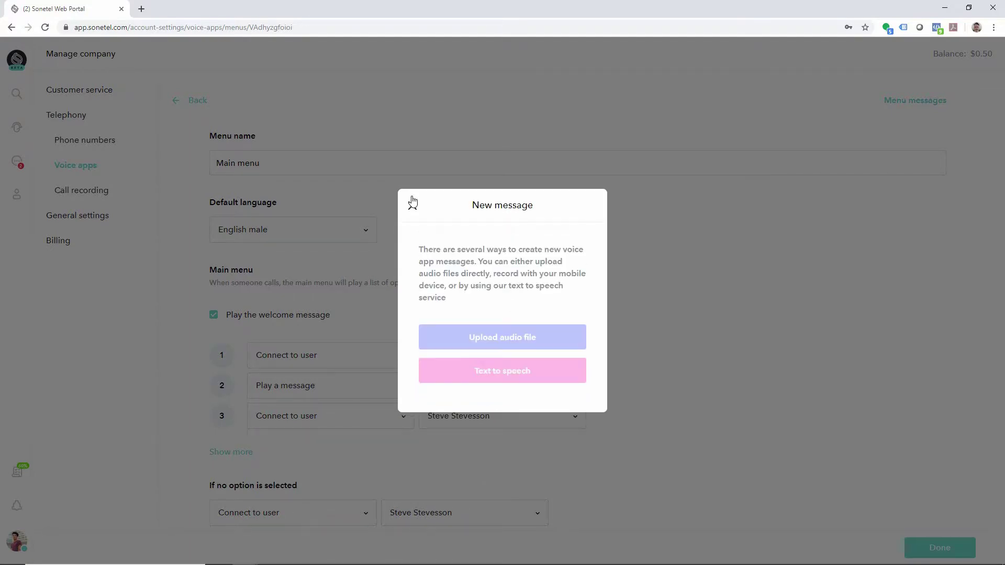
click(411, 205)
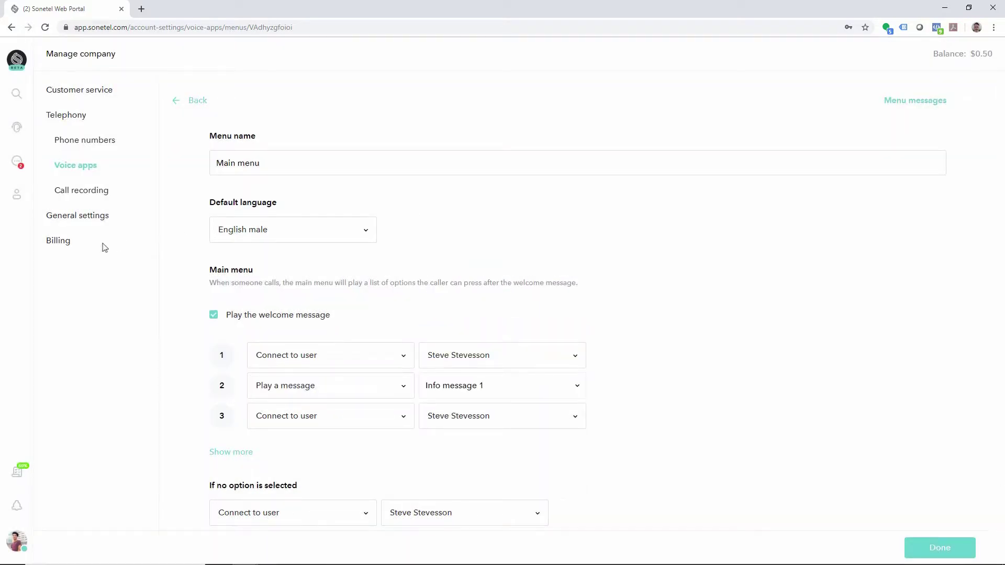
Step: Review the prepaid account and the plan in the company's billing settings
click(66, 244)
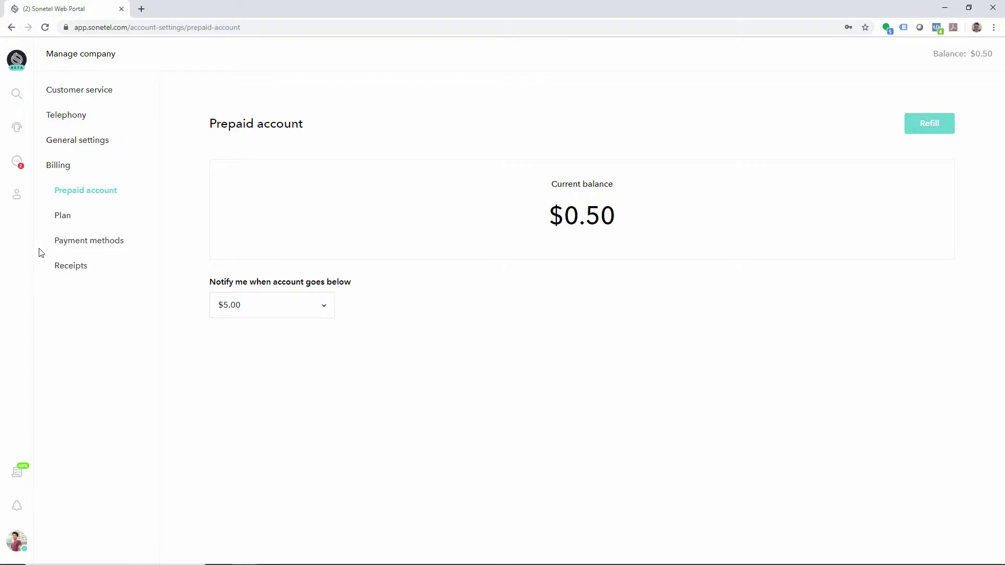
click(63, 216)
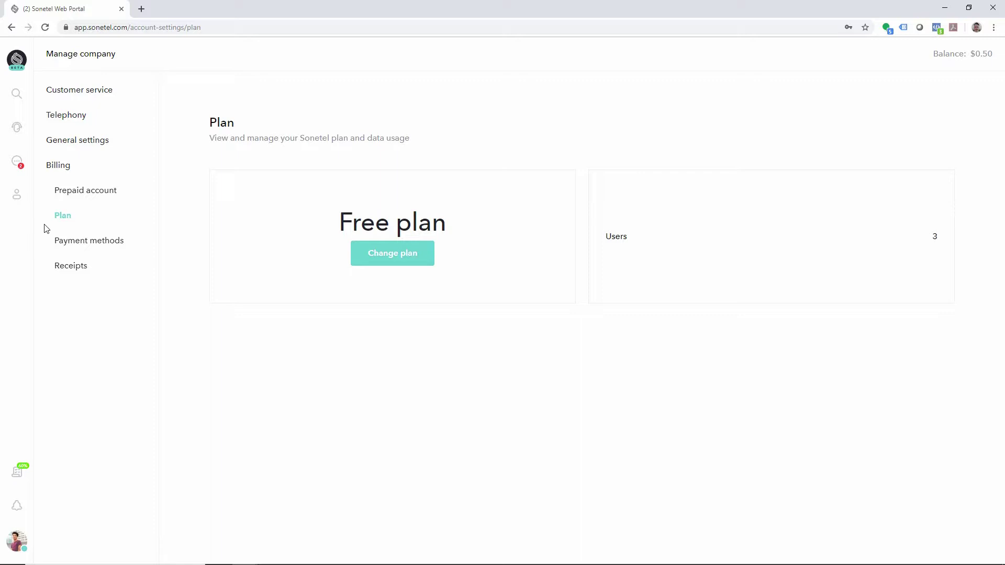
Step: Open the team members list and view the details of the second member
click(14, 201)
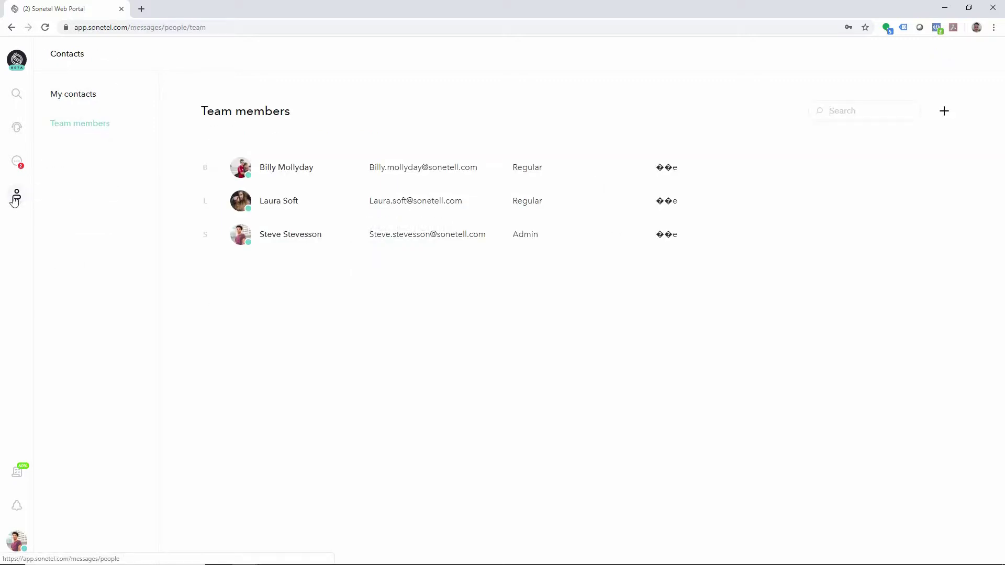
click(280, 202)
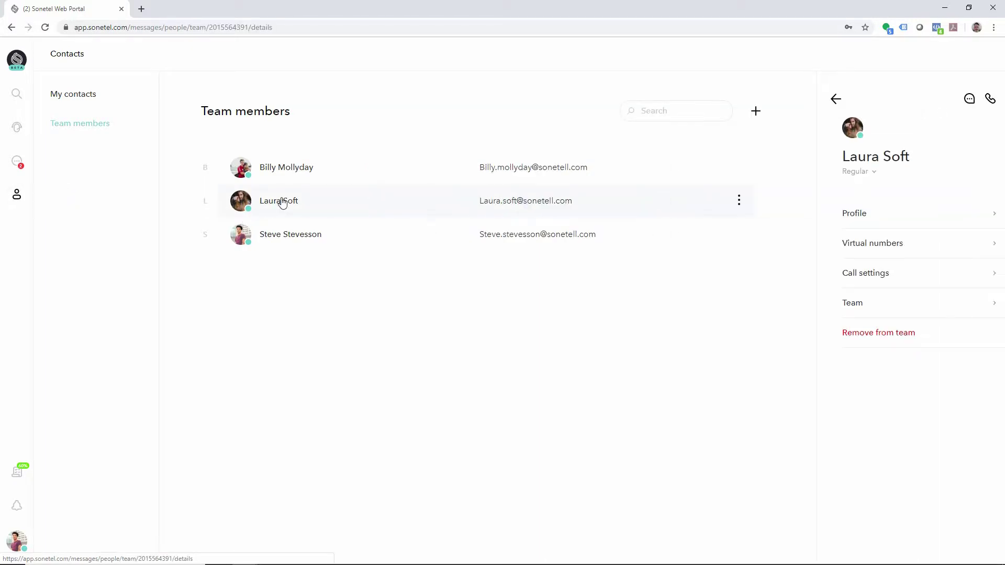
click(754, 111)
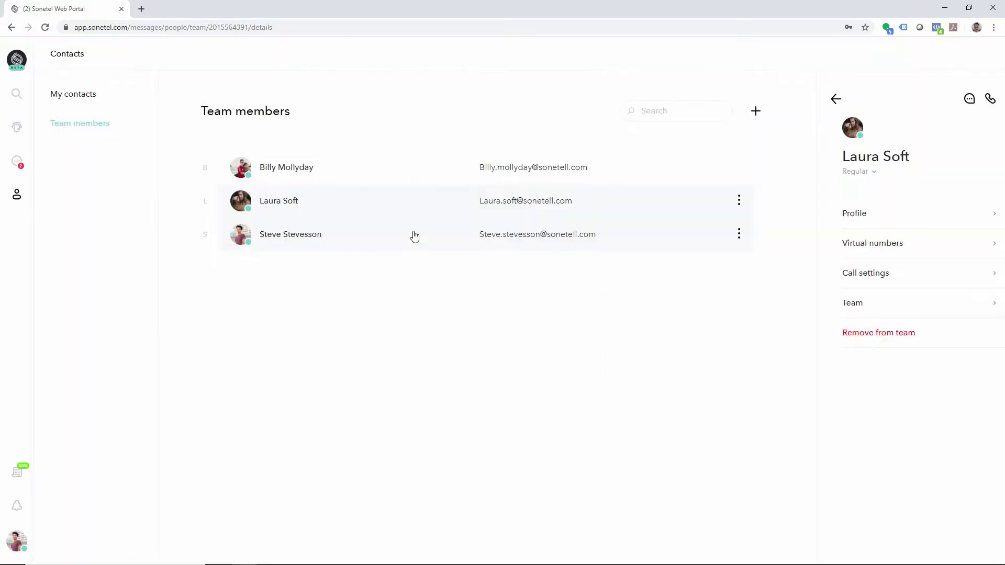
click(413, 229)
Step: Return to the company management settings and open the telephony phone numbers page
click(13, 546)
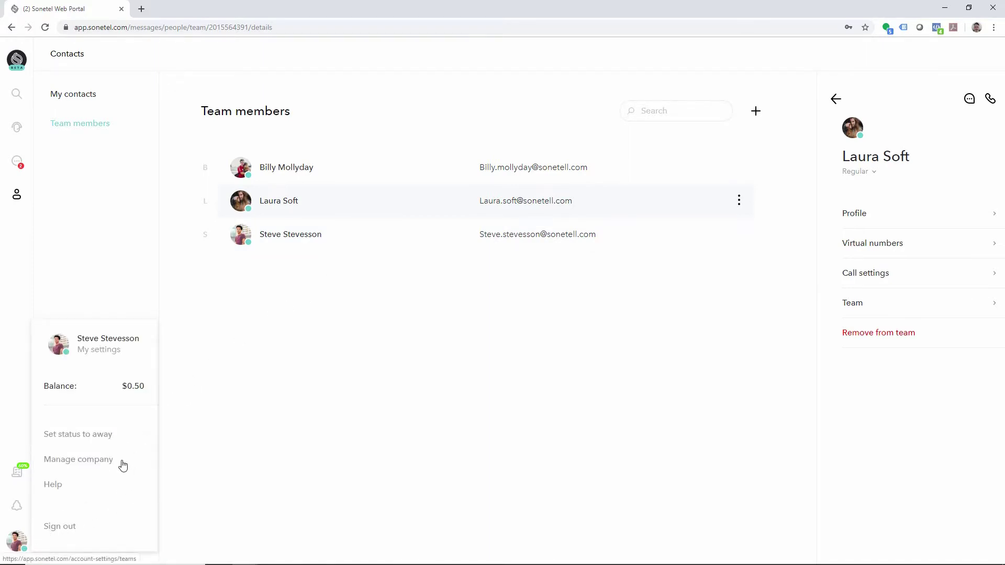
click(106, 464)
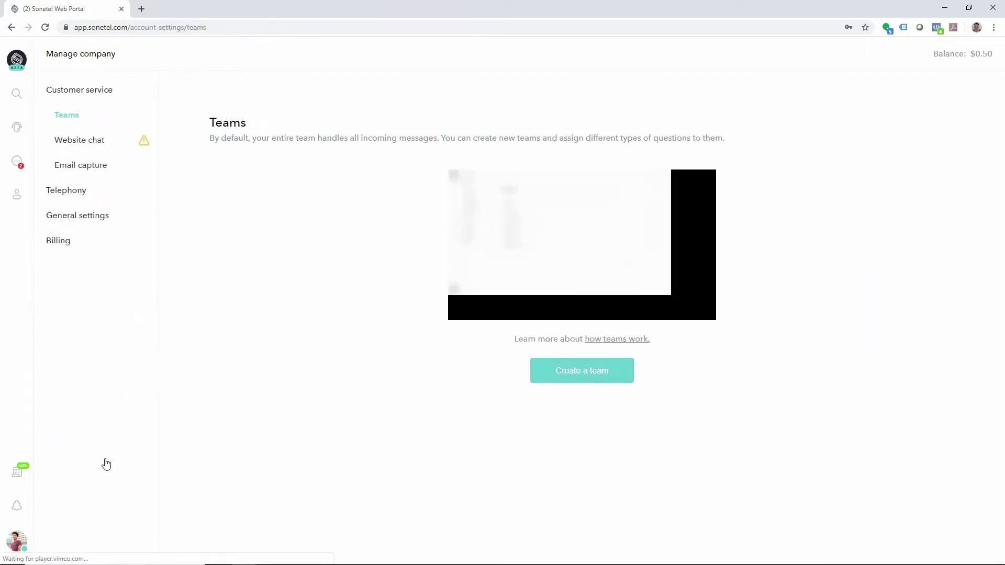
click(78, 195)
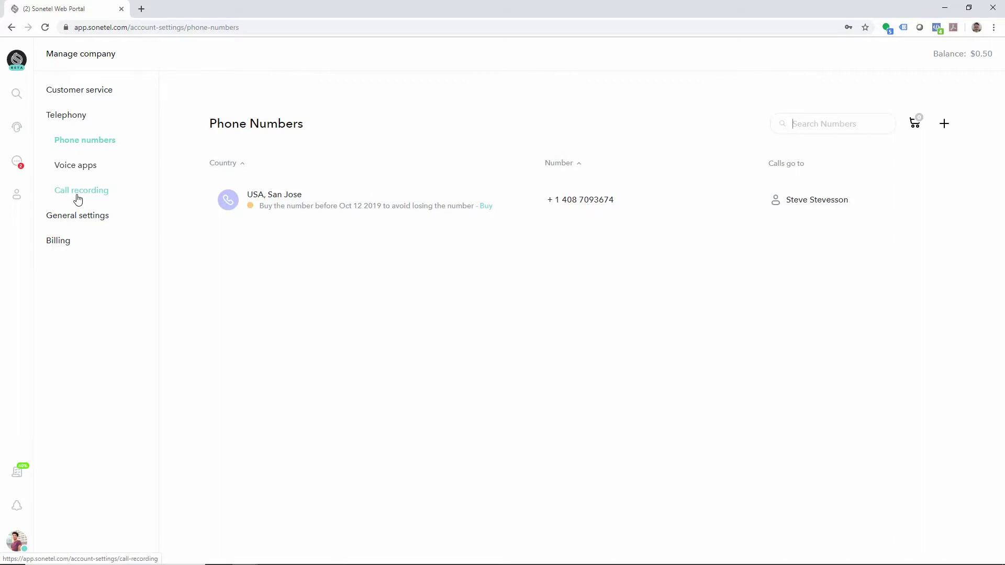
Step: Go to the conversations and view the options for making a new call, closing them without calling
click(16, 167)
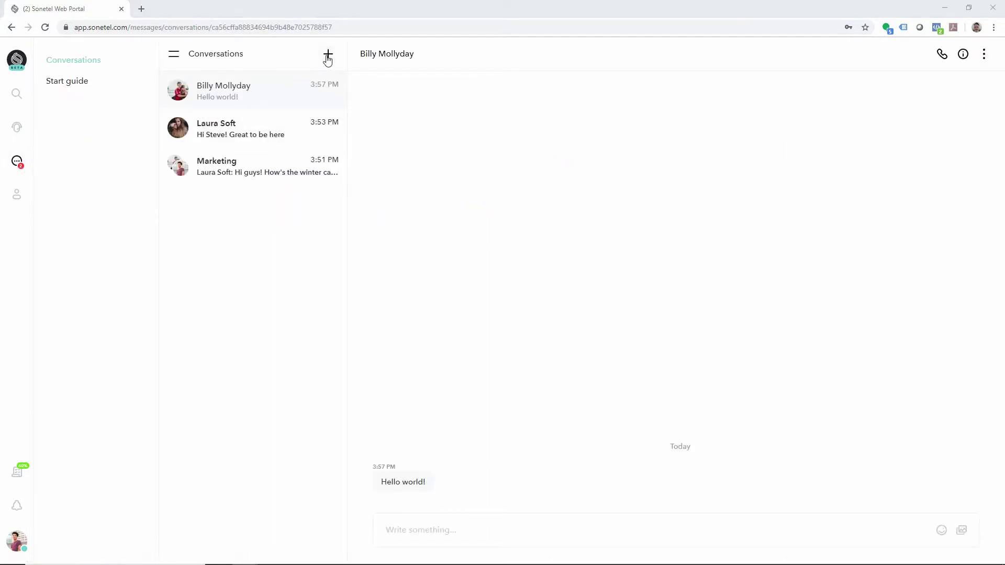
click(328, 56)
click(329, 74)
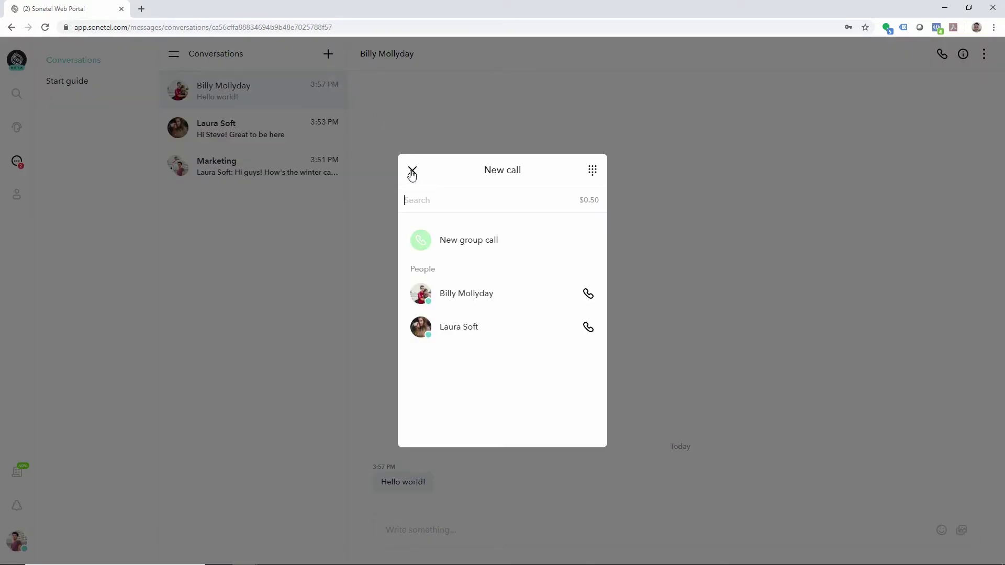
click(412, 171)
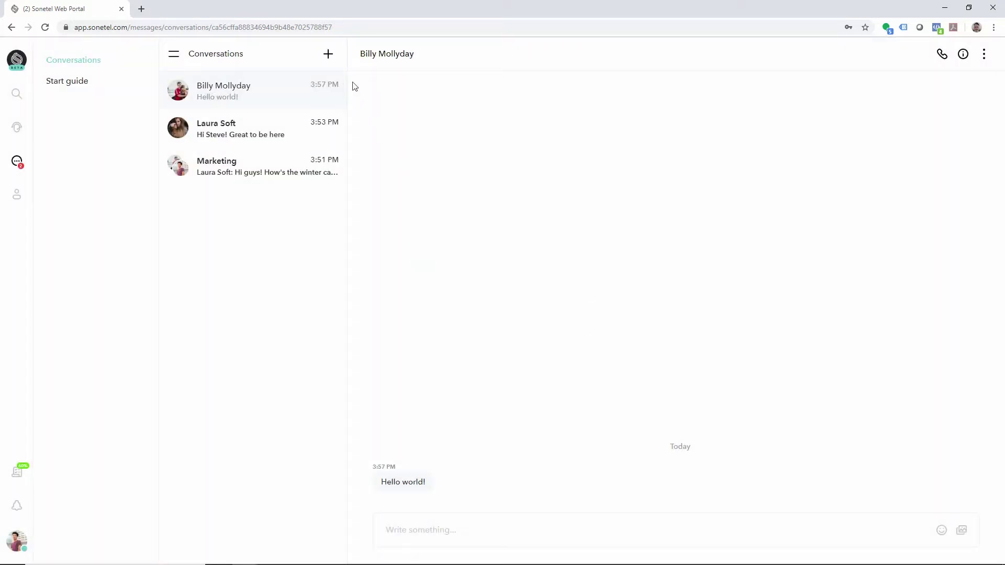
Step: Start a new chat conversation and discard it without a recipient
click(328, 56)
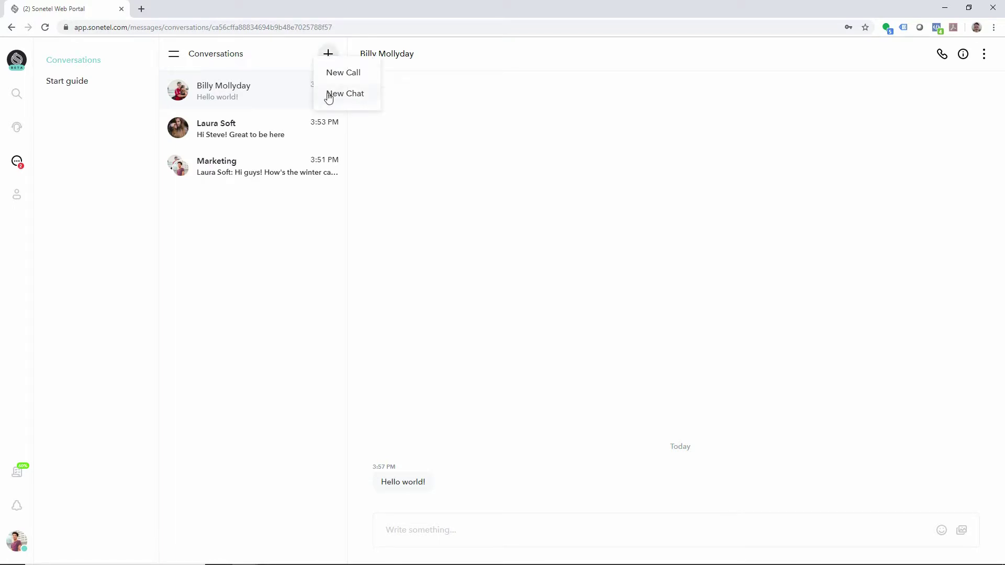
click(328, 95)
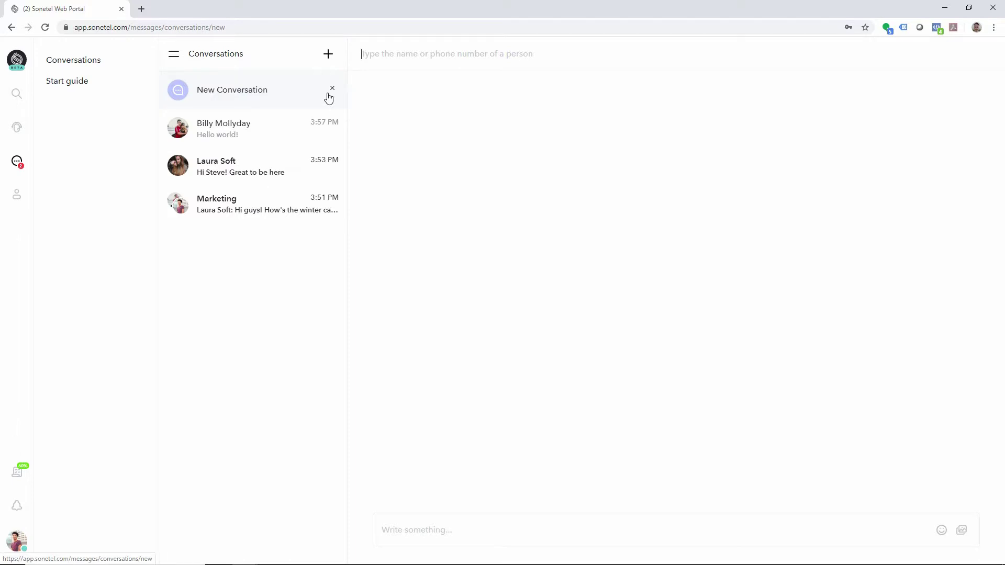
click(332, 89)
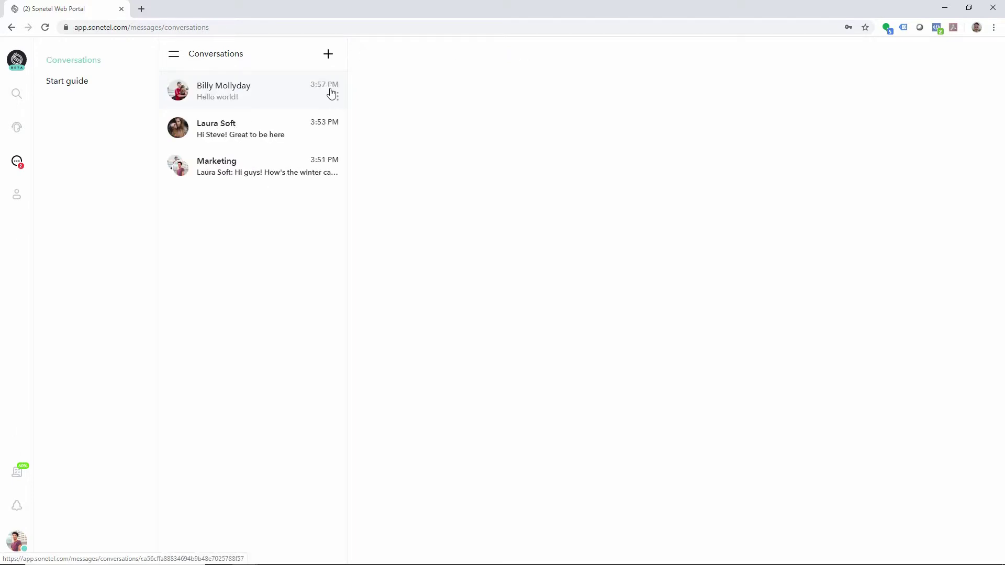
Step: Open the Marketing group conversation and start a call in it
click(323, 164)
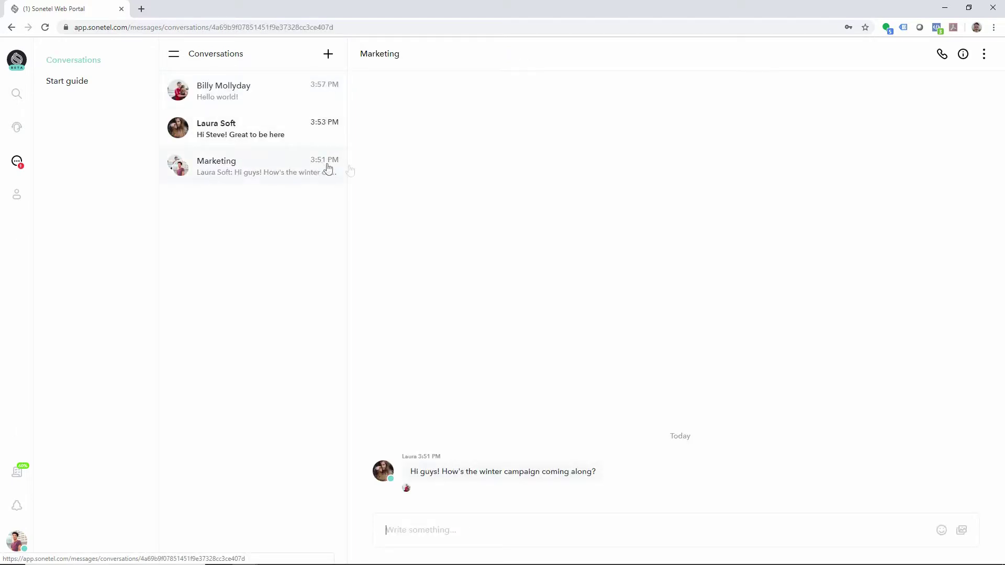
click(941, 55)
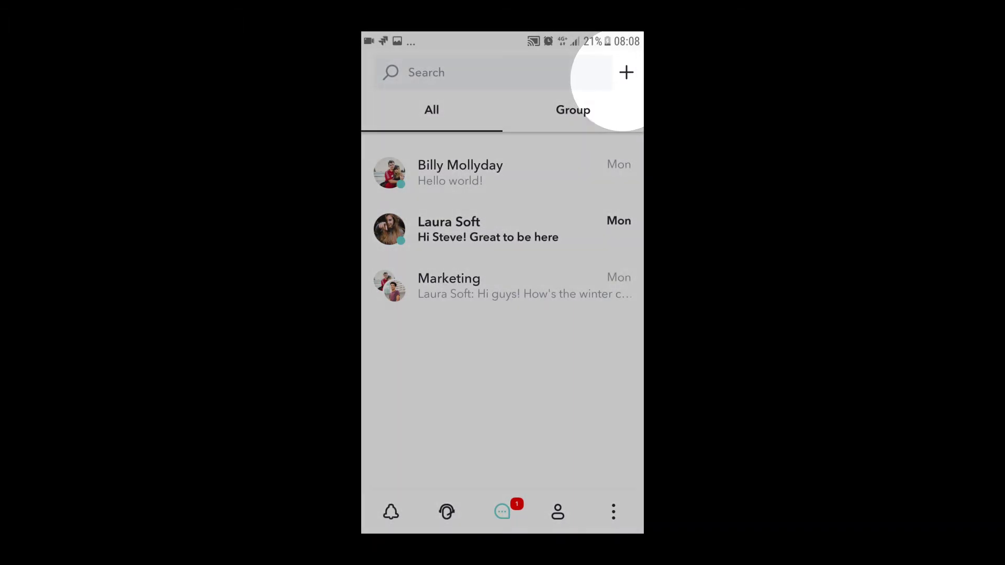
Step: In the mobile app, view the choices for starting a new chat or call and dismiss them
click(626, 73)
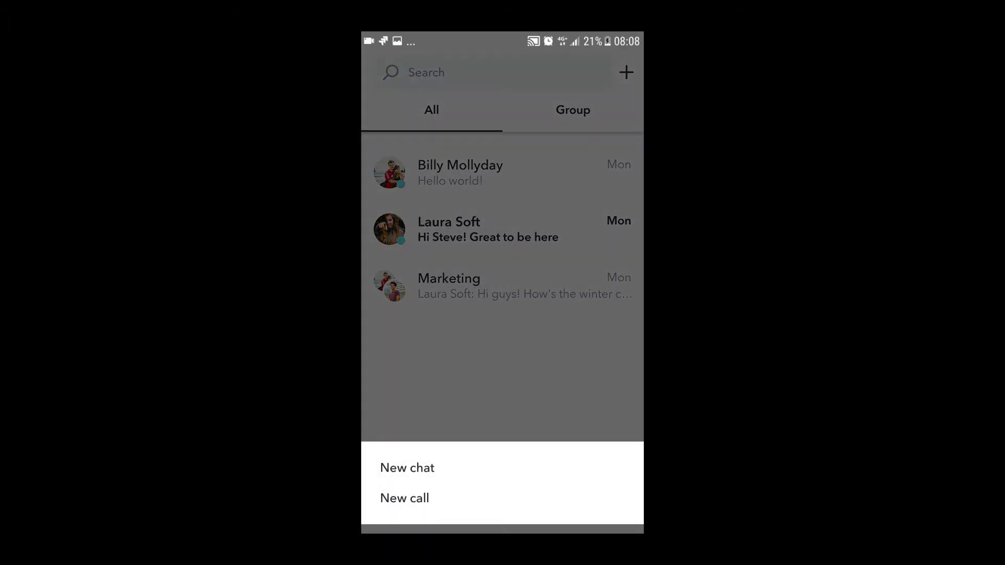
key(Escape)
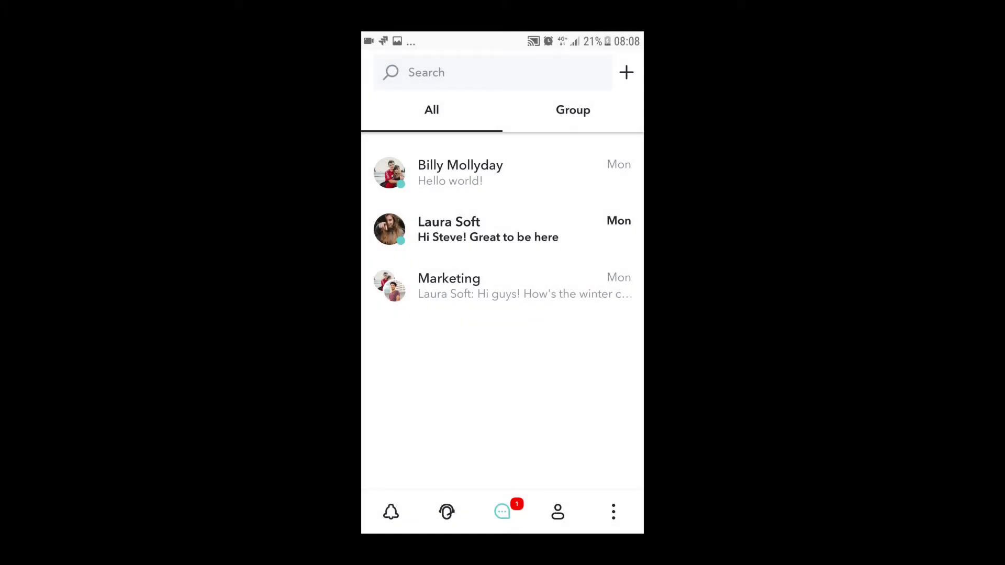
Step: Open the mobile app's additional options from the conversation list
click(613, 511)
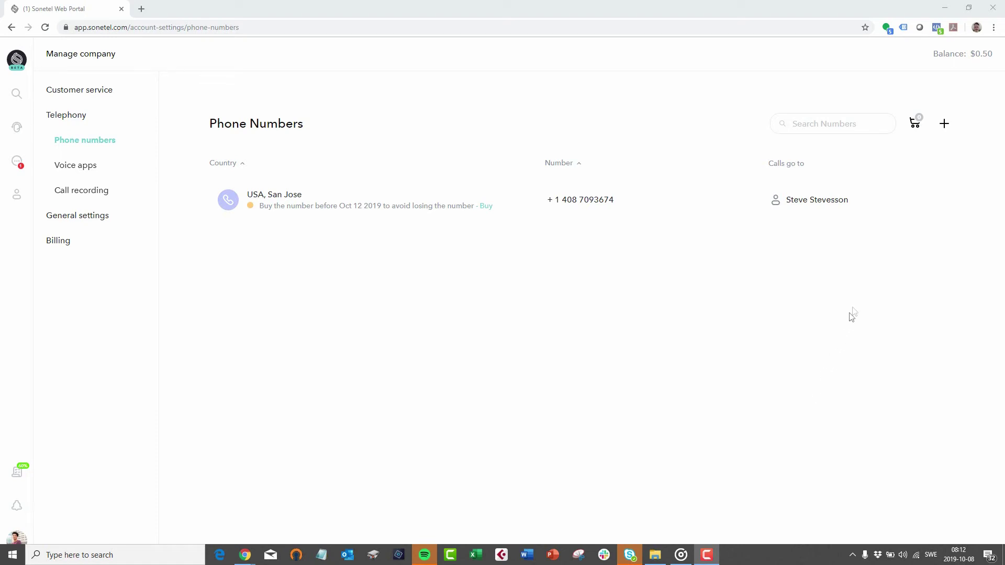
Step: In the web portal, find United States numbers for sale using "unite" and view one San Jose number's subscription details without adding it to the cart
click(943, 124)
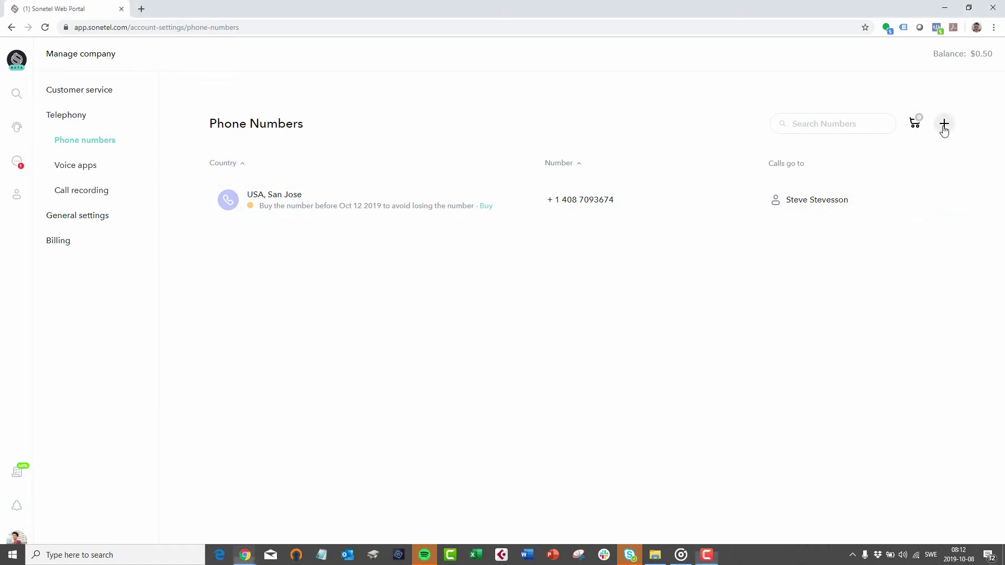
text(unite)
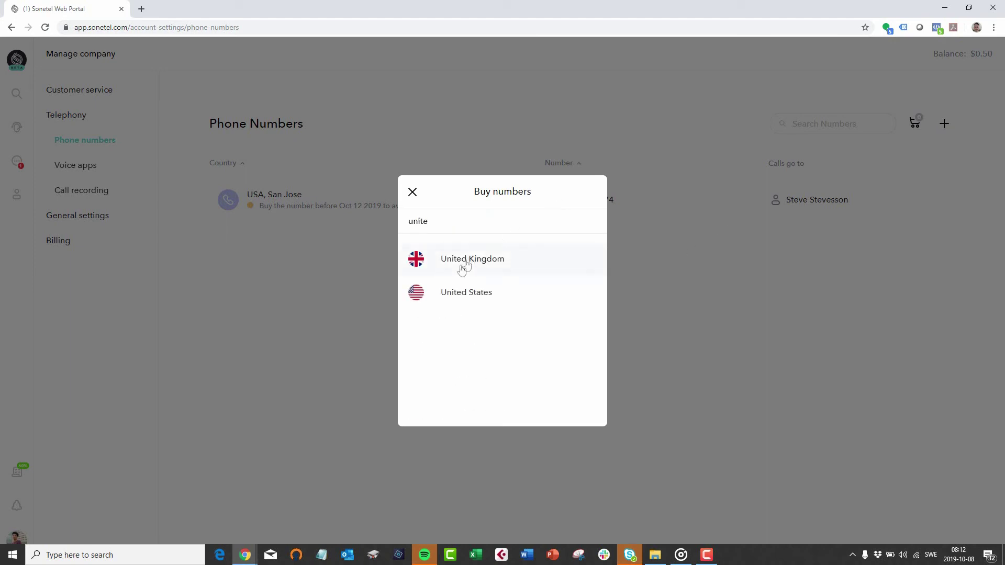
click(448, 292)
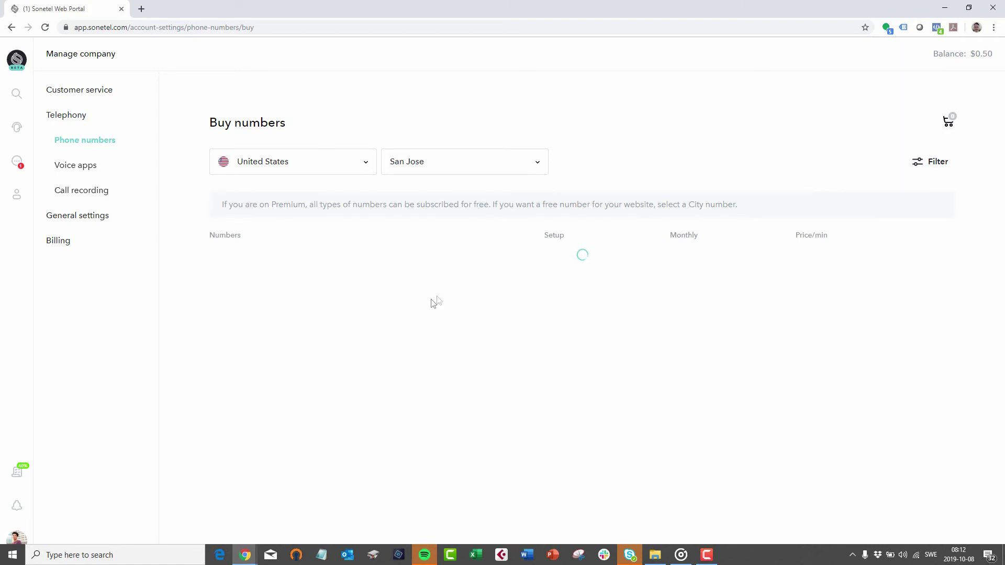
click(287, 339)
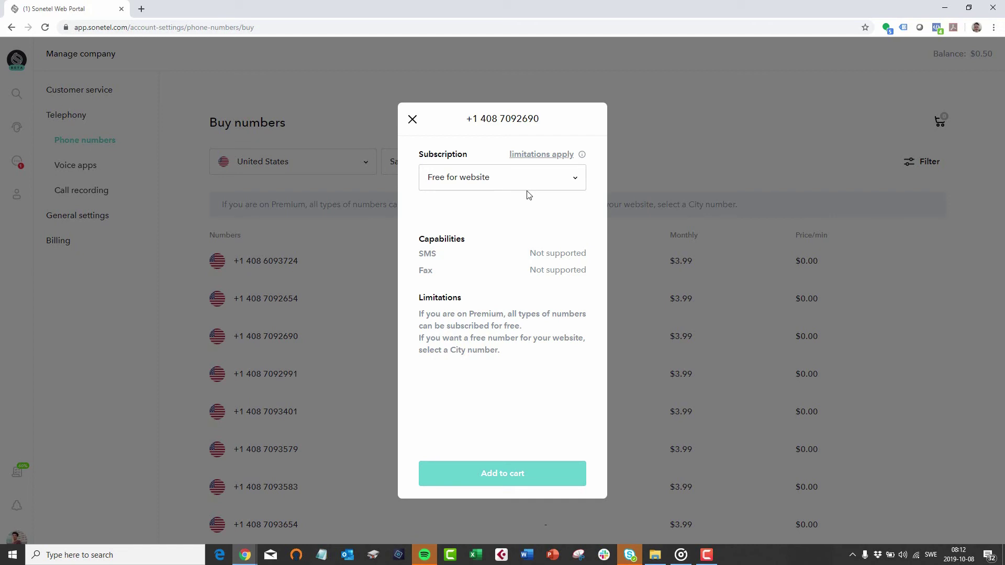
click(412, 119)
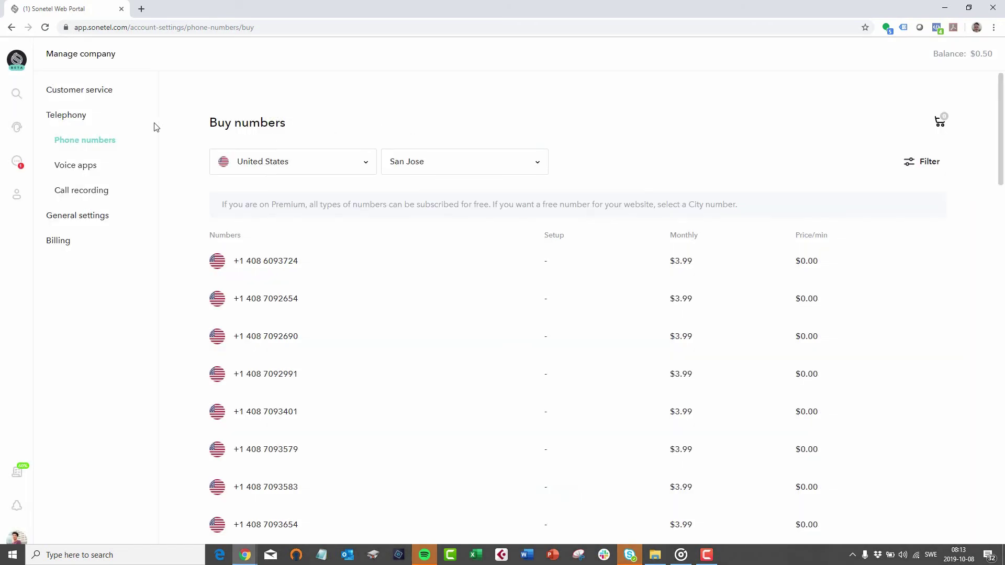
Step: Go to the Teams page of the customer service settings
click(94, 94)
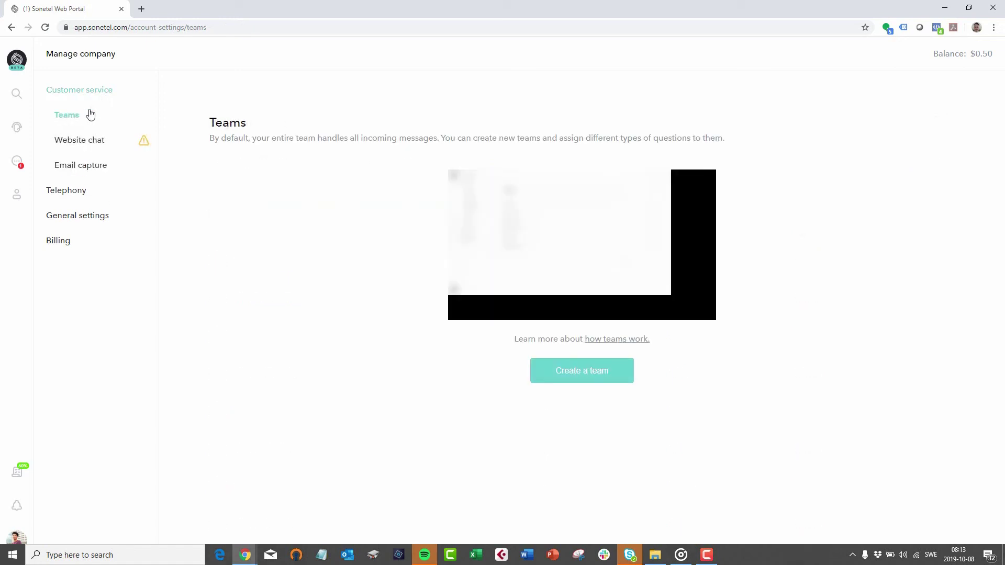